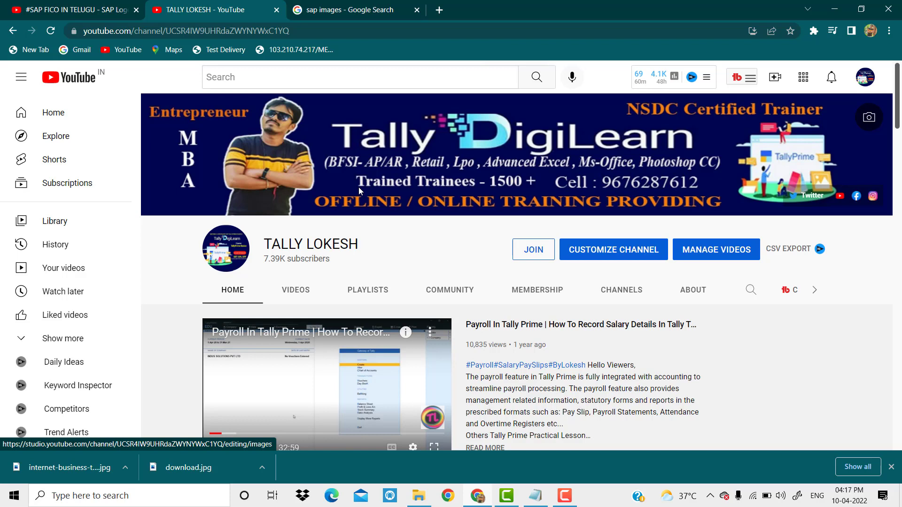
Step: Switch to Notepad and review the notes on logging on to and off SAP, then minimize them to show the desktop
left_click(835, 9)
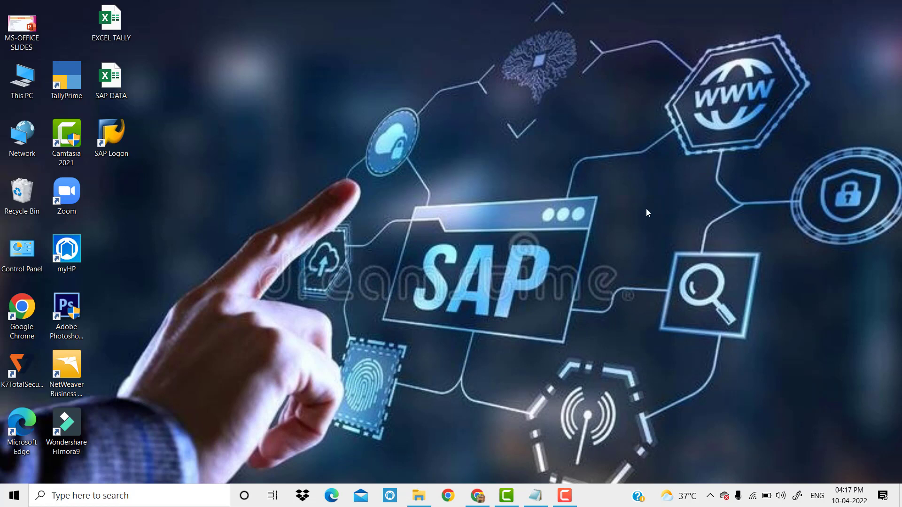
left_click(538, 496)
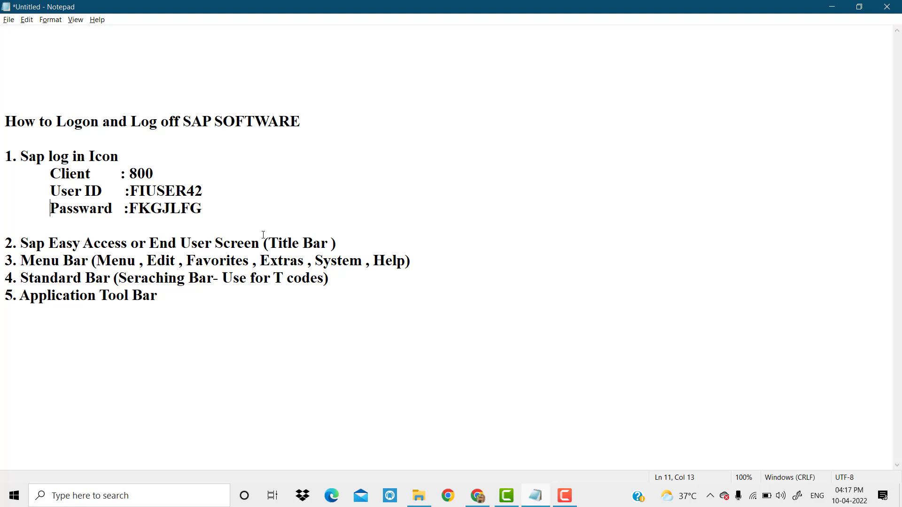
left_click(832, 8)
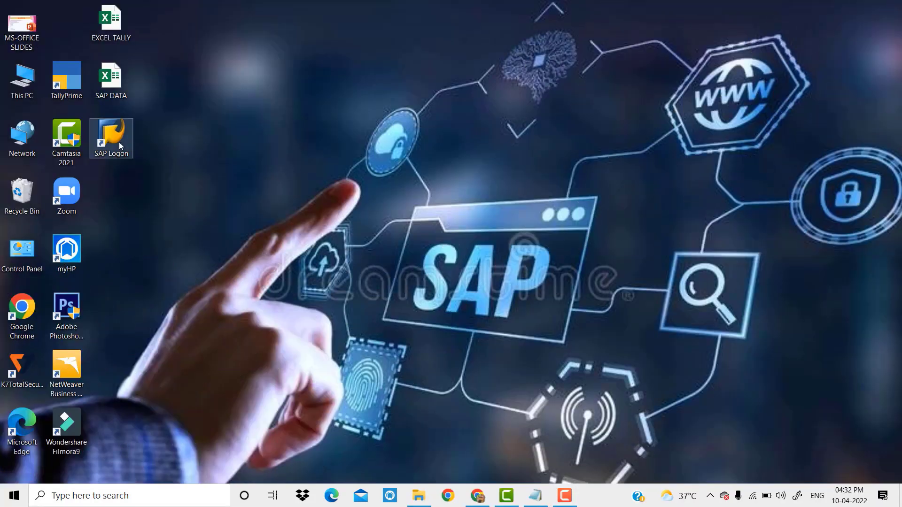
Step: Open SAP Logon from its desktop shortcut in a maximized window and open the logon screen of the saved connection
left_click_drag(119, 142, 268, 118)
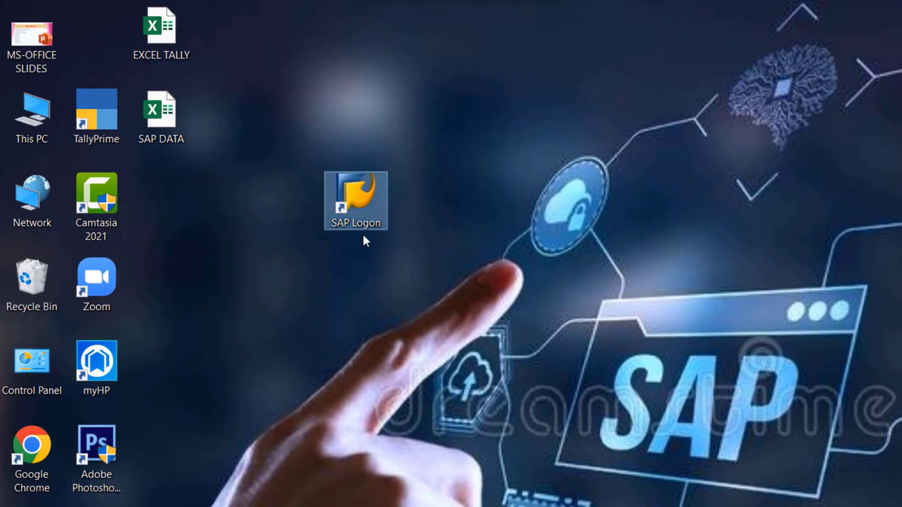
double_click(366, 200)
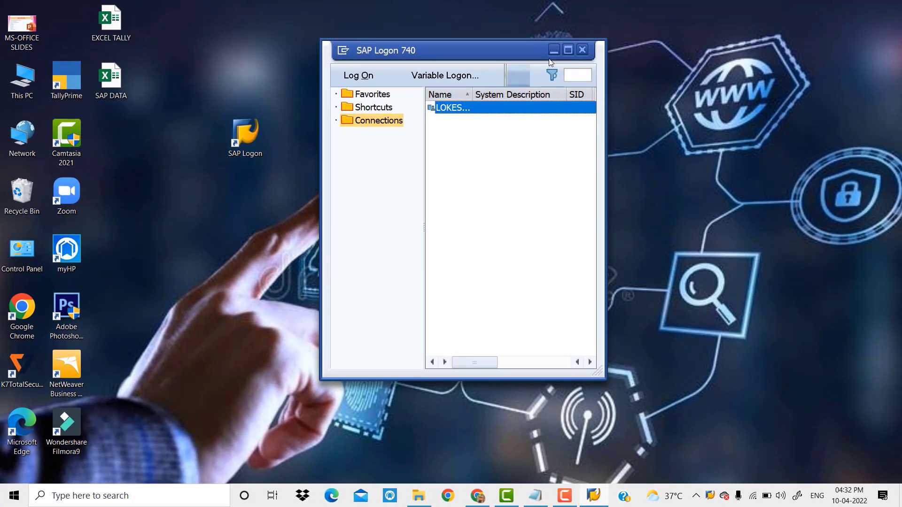
left_click(568, 50)
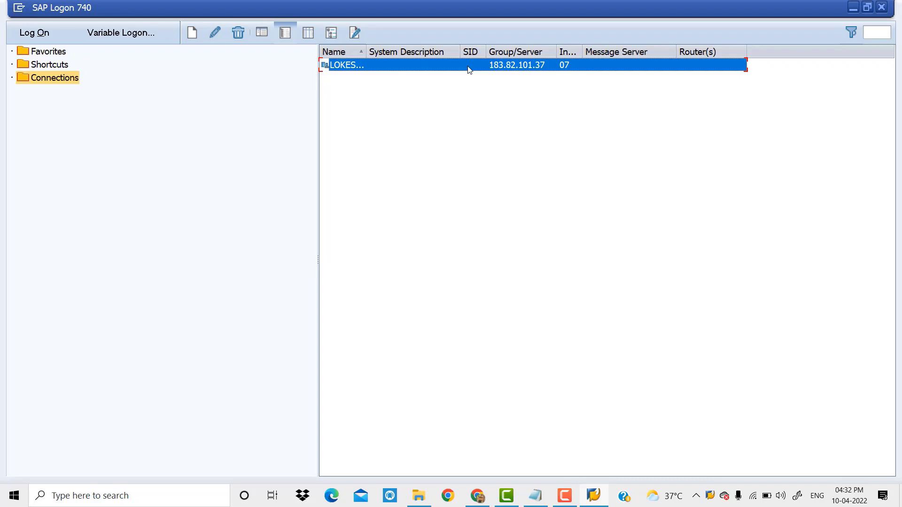
left_click(33, 34)
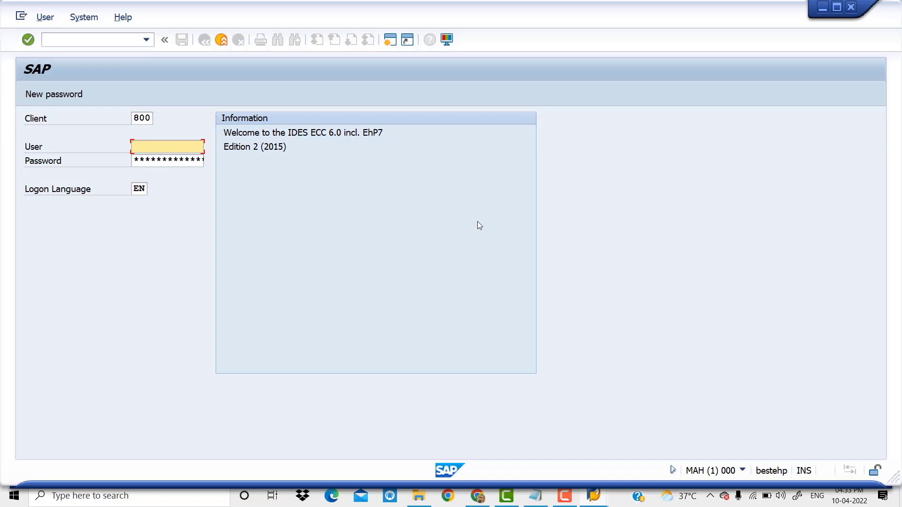
Step: Check the client and user fields on the SAP logon screen against the logon details in the Notepad notes
left_click(138, 118)
left_click_drag(139, 119, 155, 119)
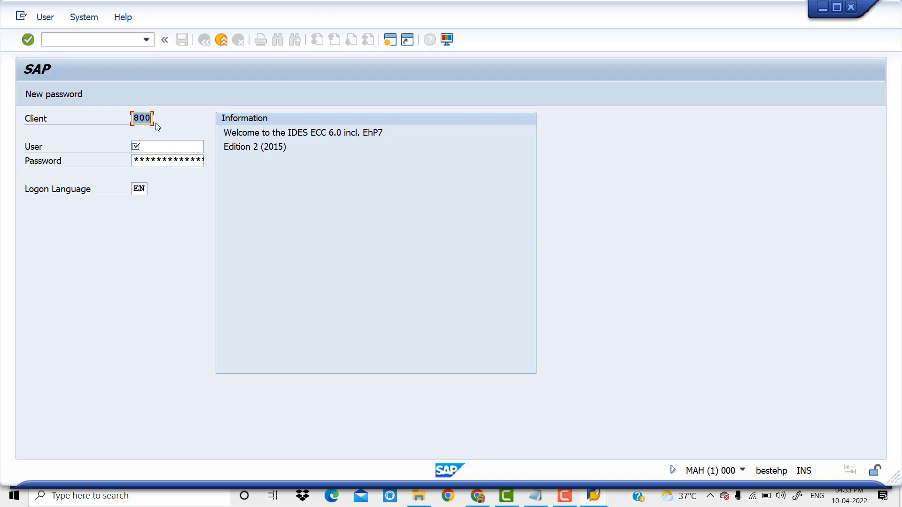
left_click(165, 146)
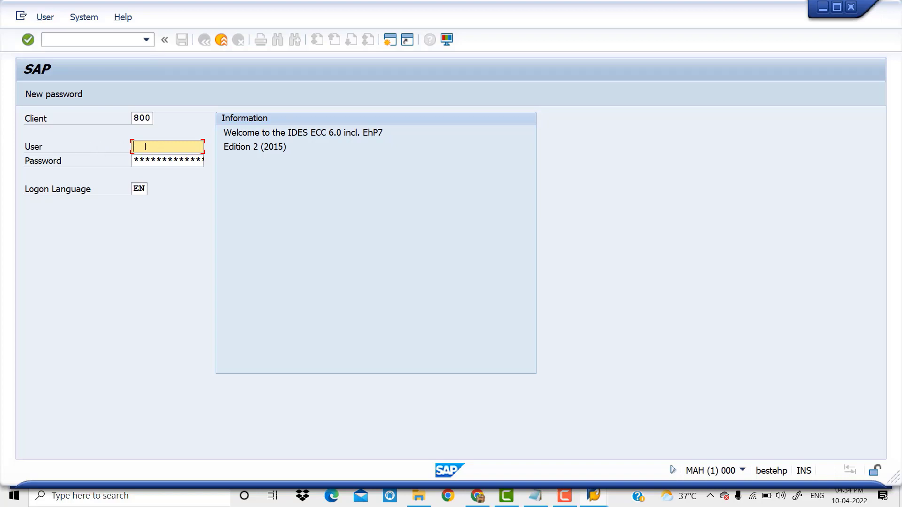
key("alt+Tab")
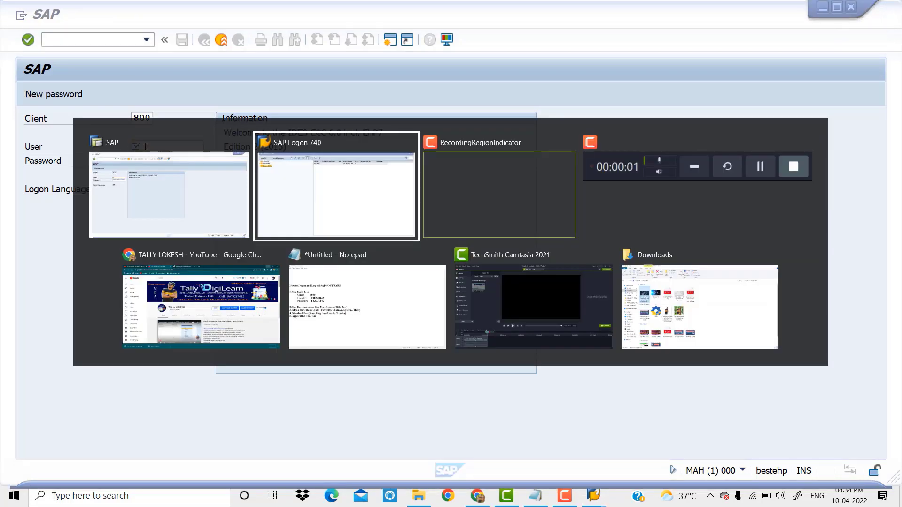
key("alt+Tab")
key("alt+Tab")
key("alt+Tab")
key("alt+Tab")
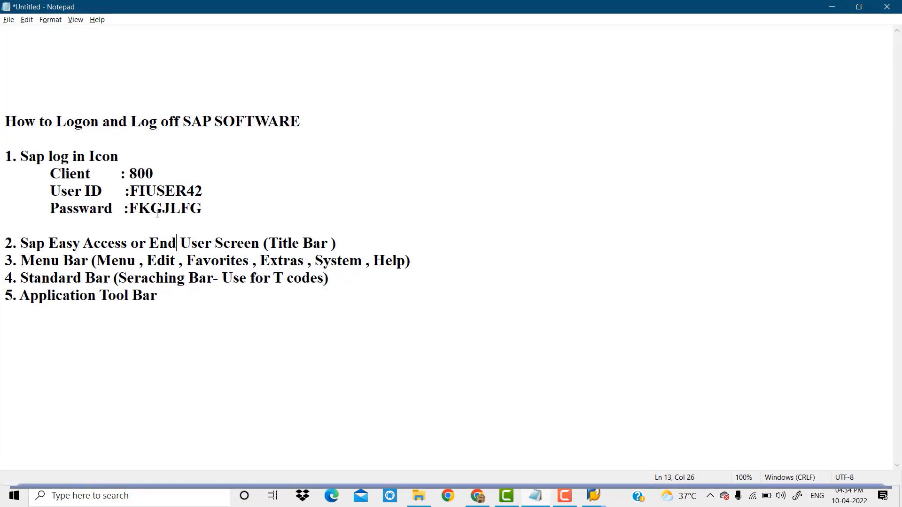
key("alt+Tab")
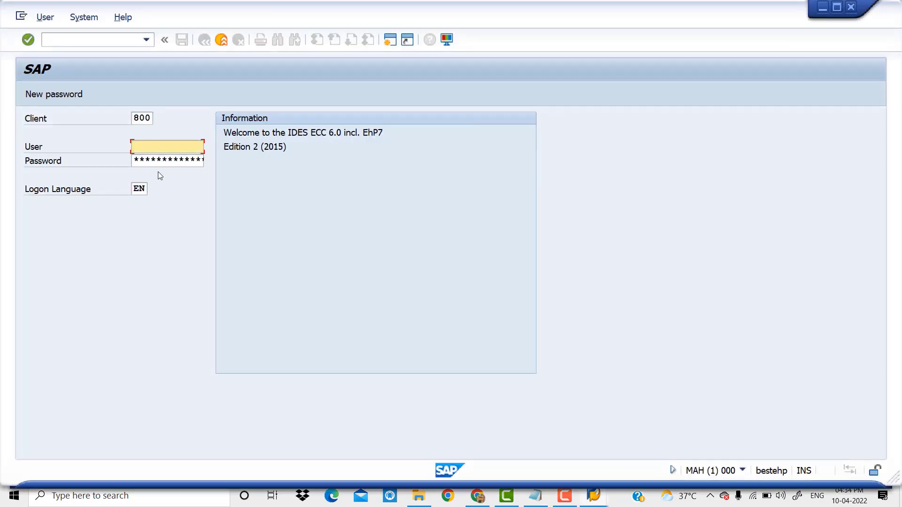
Step: Enter the user ID and the account password and log on to SAP client 800
type("f")
key("Down")
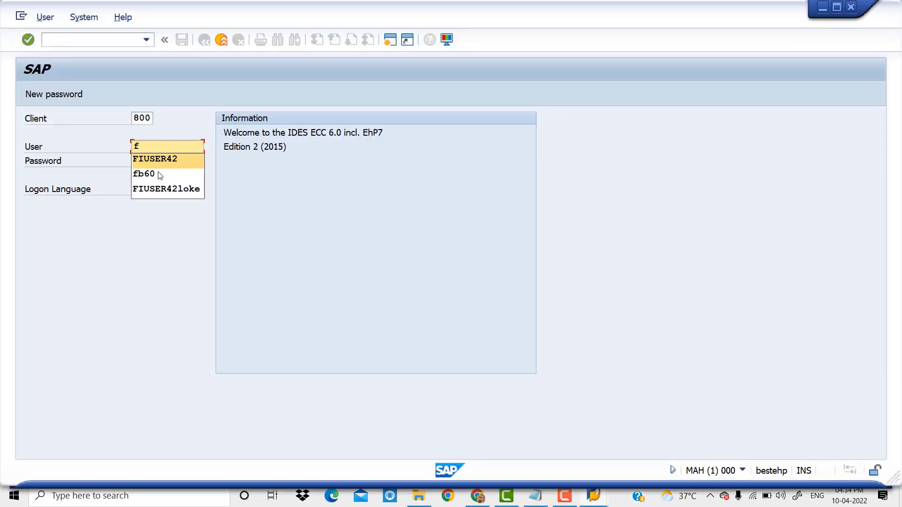
key("Return")
key("Tab")
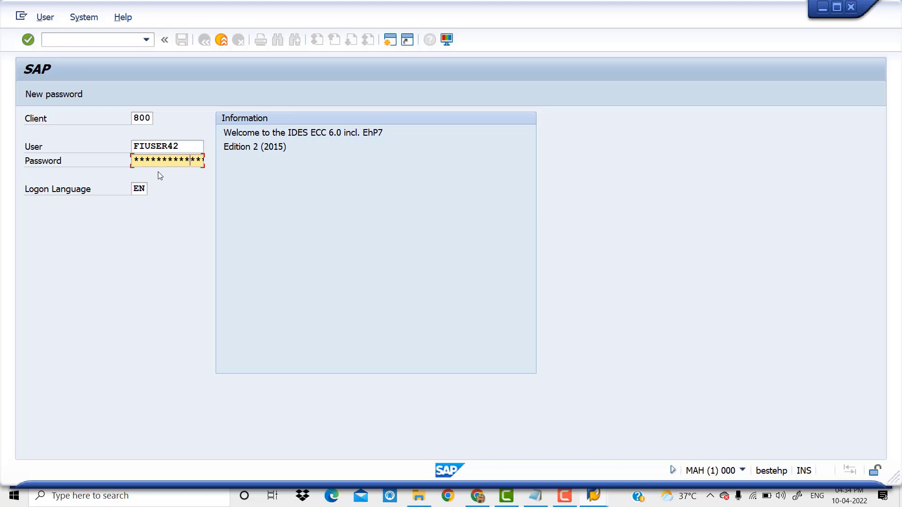
key("Return")
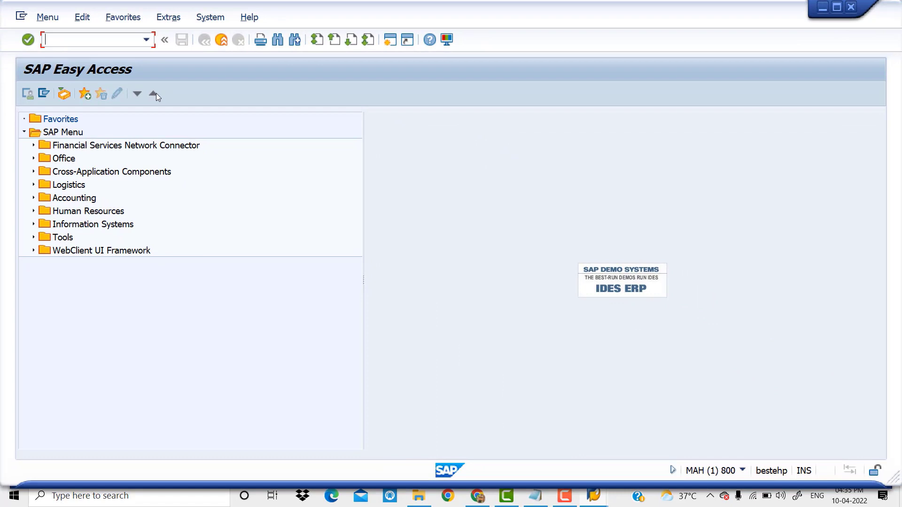
Step: Examine the contents of the Financial Services Network Connector, Office and Logistics folders in the SAP Menu, collapsing each one again
left_click(35, 147)
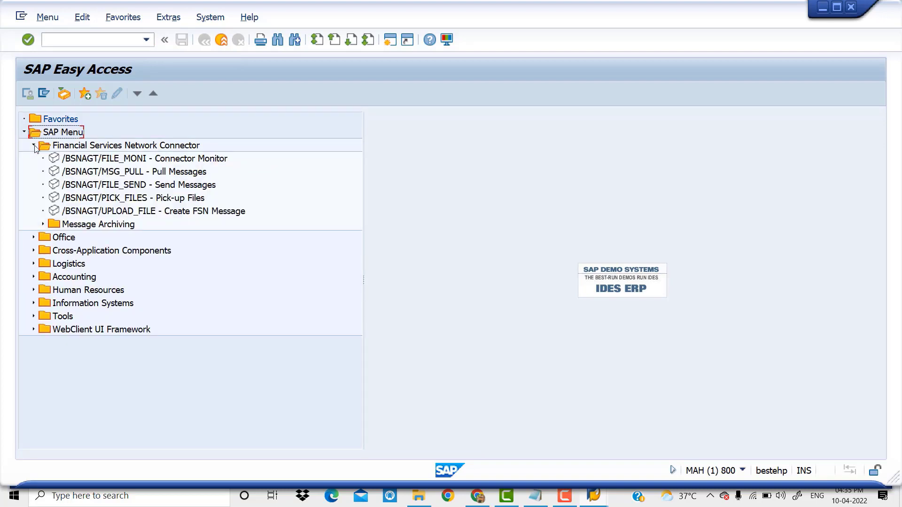
left_click(34, 146)
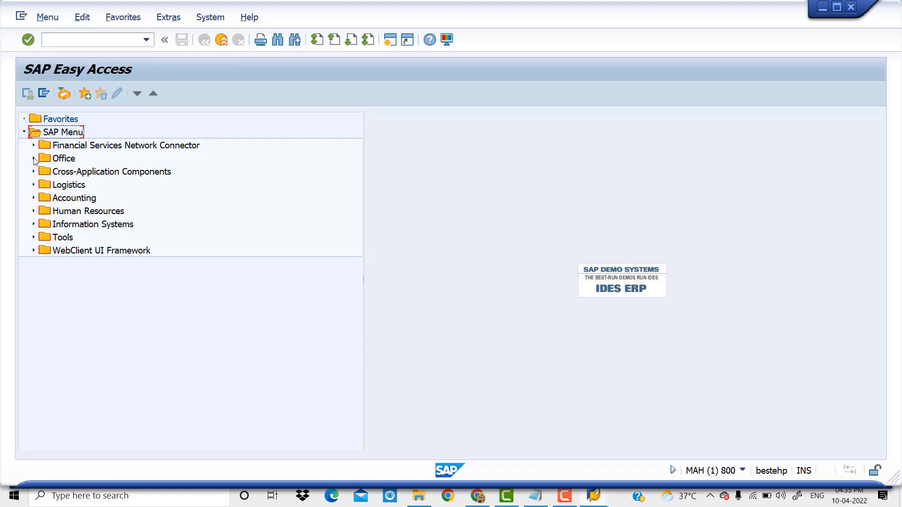
left_click(33, 159)
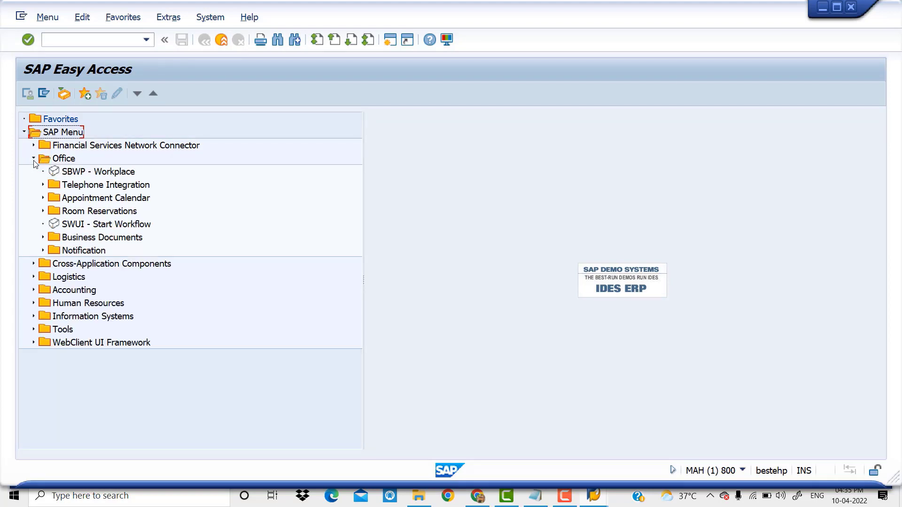
left_click(33, 159)
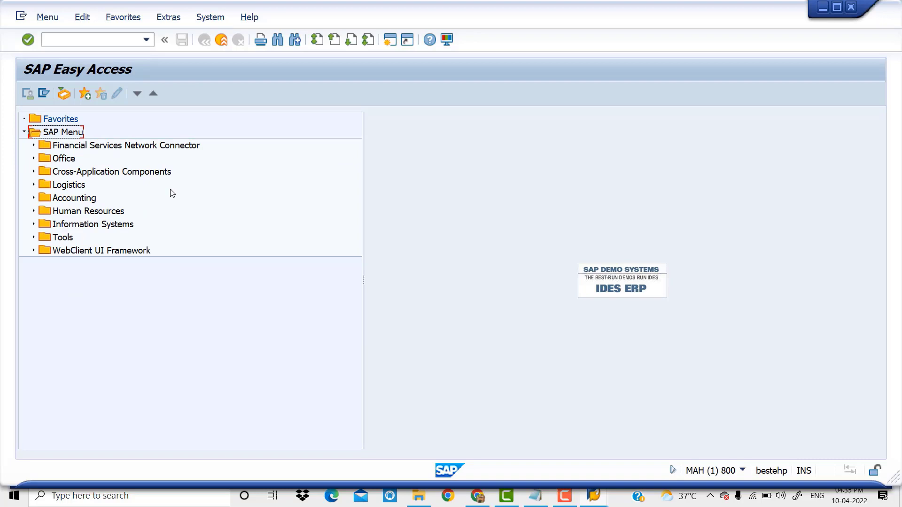
left_click(33, 186)
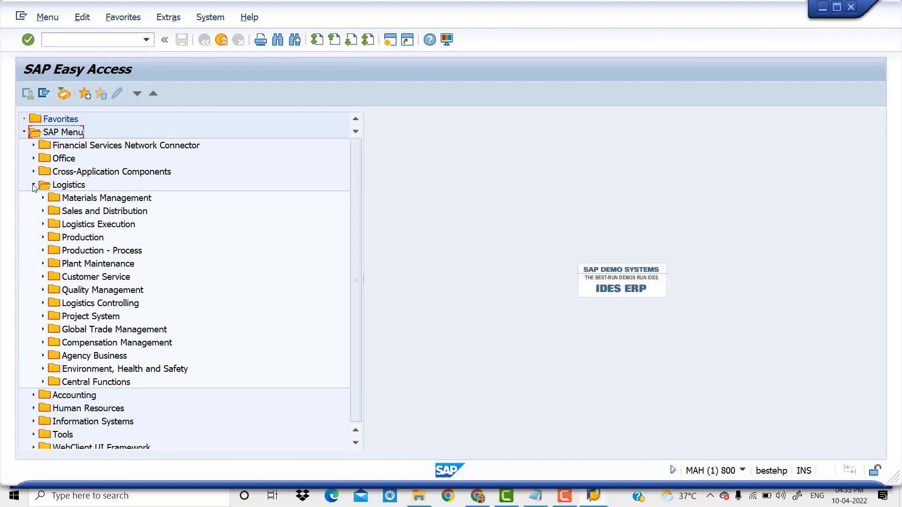
left_click(34, 186)
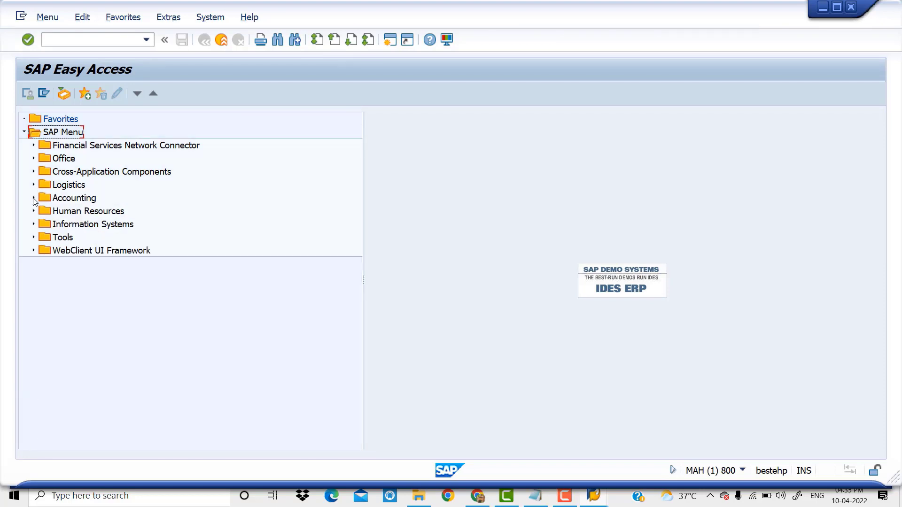
Step: Examine the contents of the Accounting, Human Resources, Information Systems and Tools folders in the SAP Menu, collapsing each one again
left_click(33, 199)
left_click(33, 199)
left_click(36, 213)
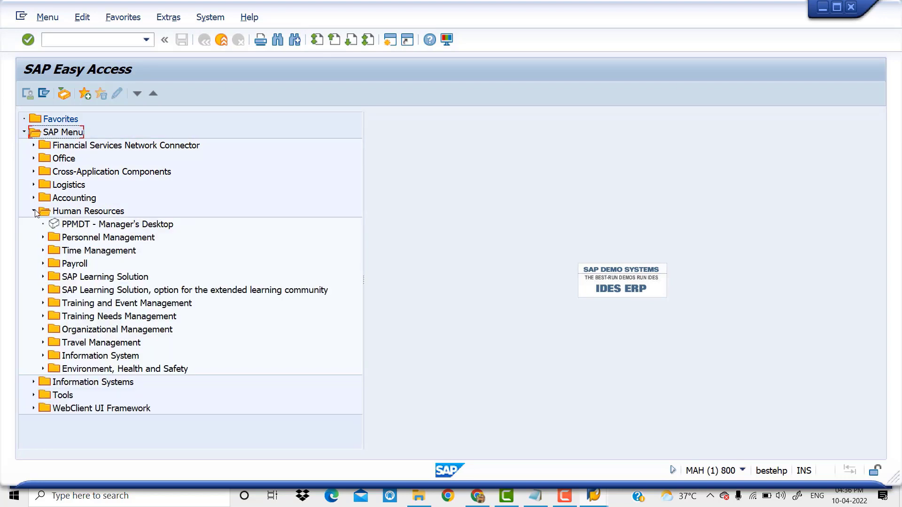
left_click(36, 213)
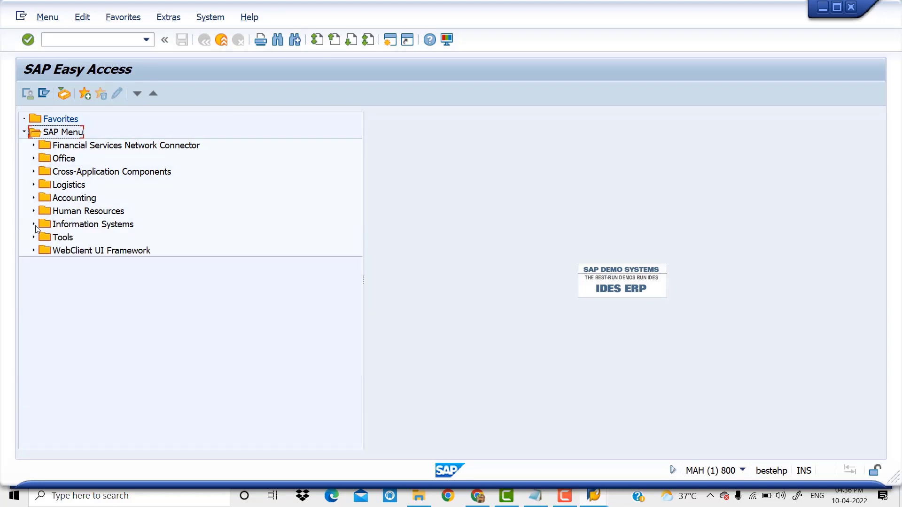
left_click(34, 225)
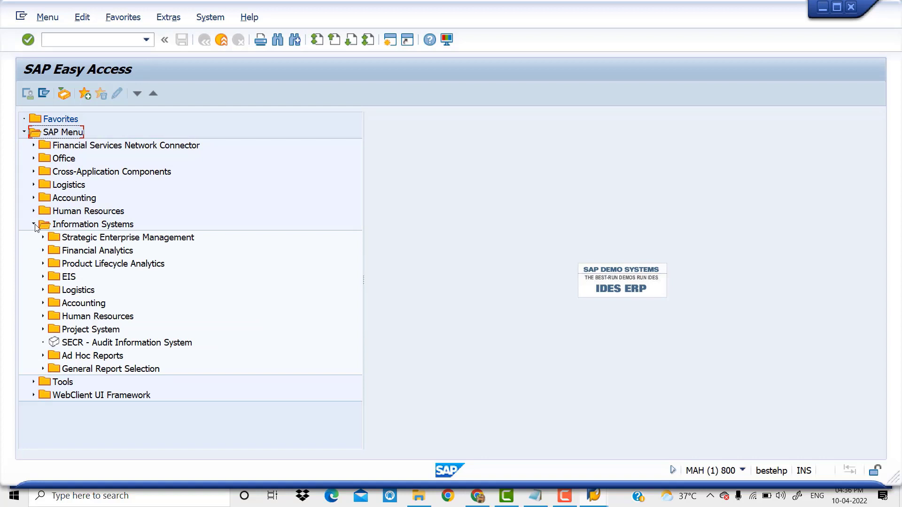
left_click(34, 225)
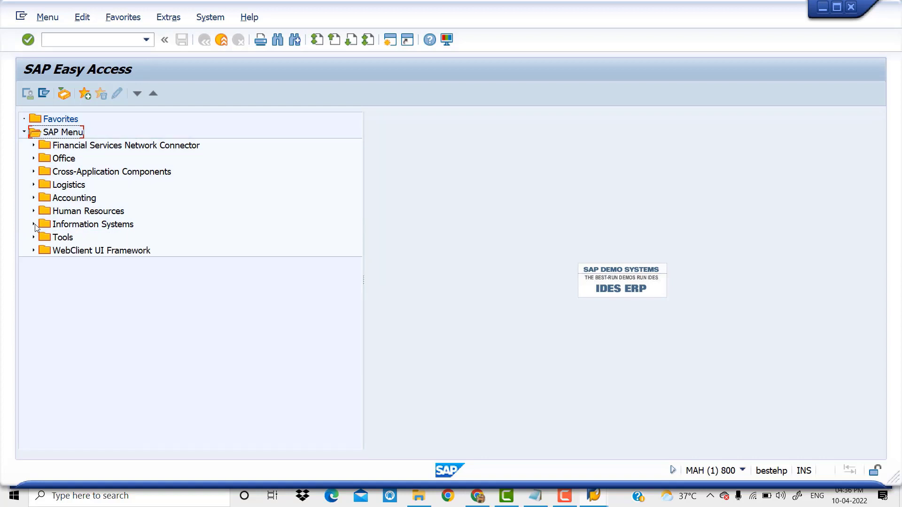
left_click(33, 238)
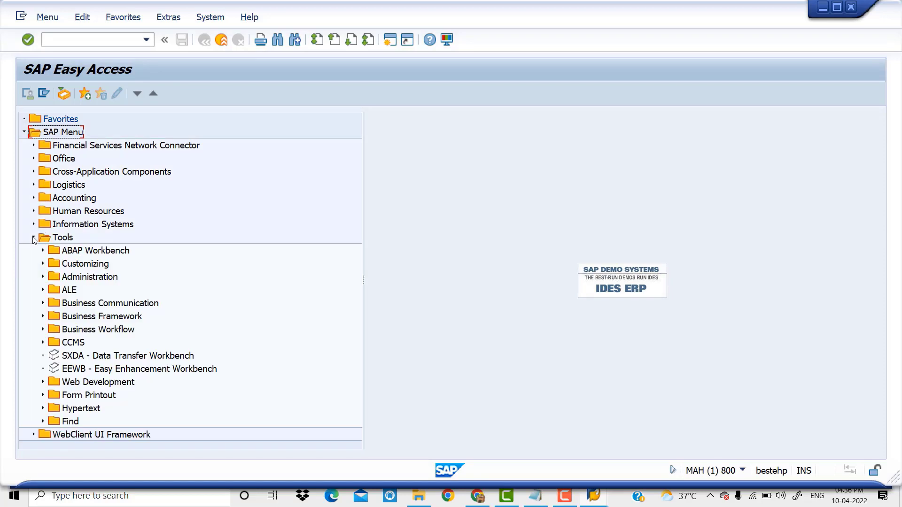
left_click(33, 238)
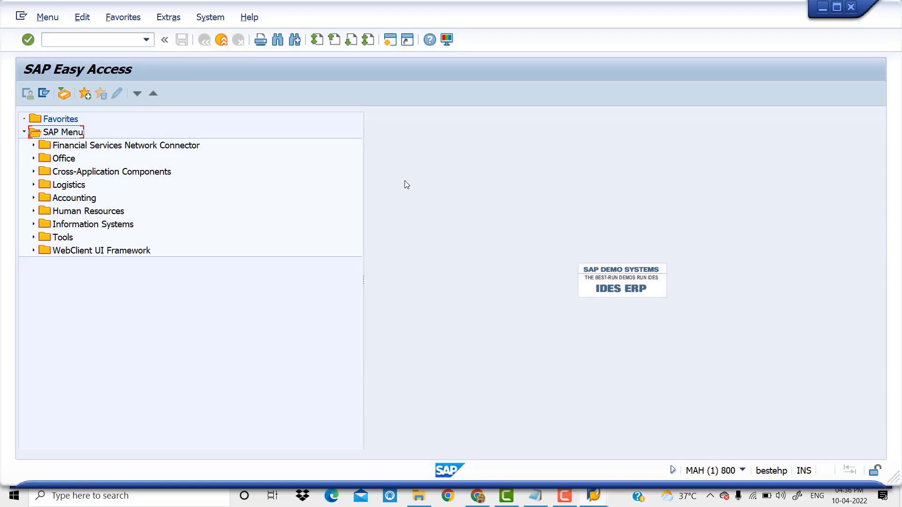
Step: Log off from the SAP system and accept that unsaved data will be lost
left_click(211, 18)
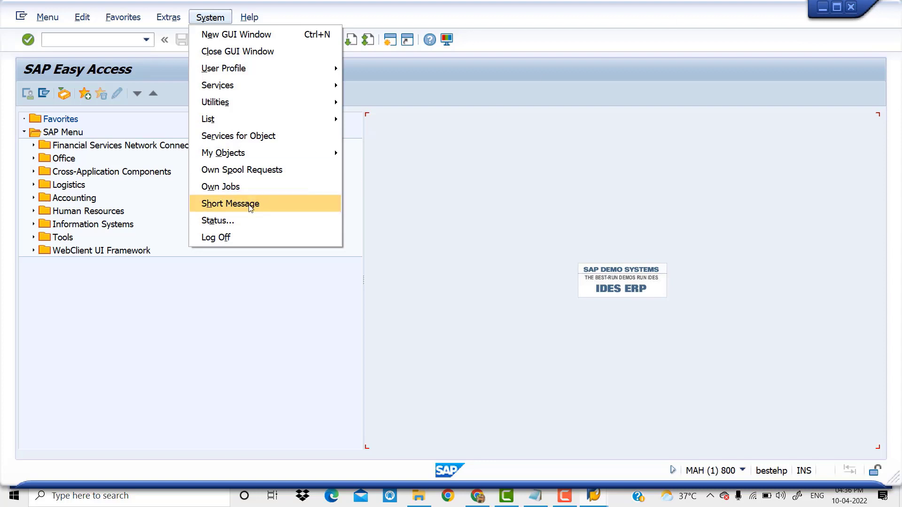
left_click(232, 240)
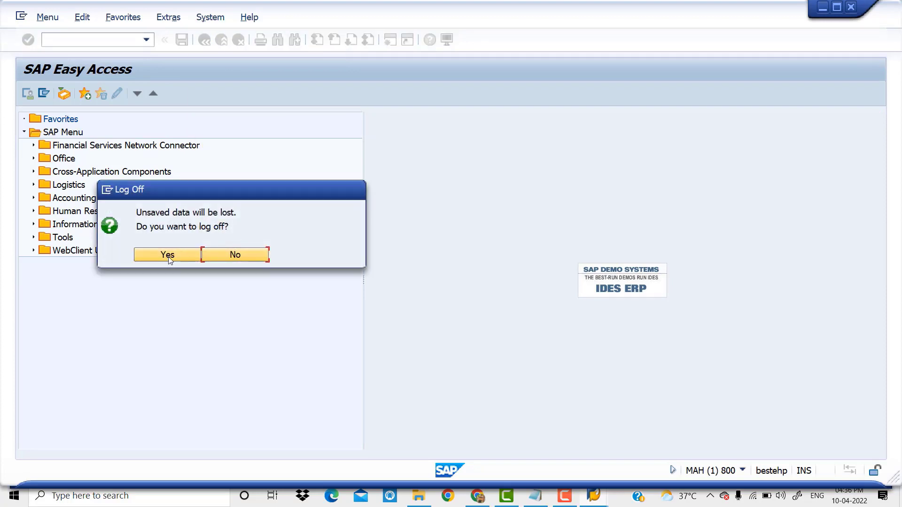
left_click(170, 256)
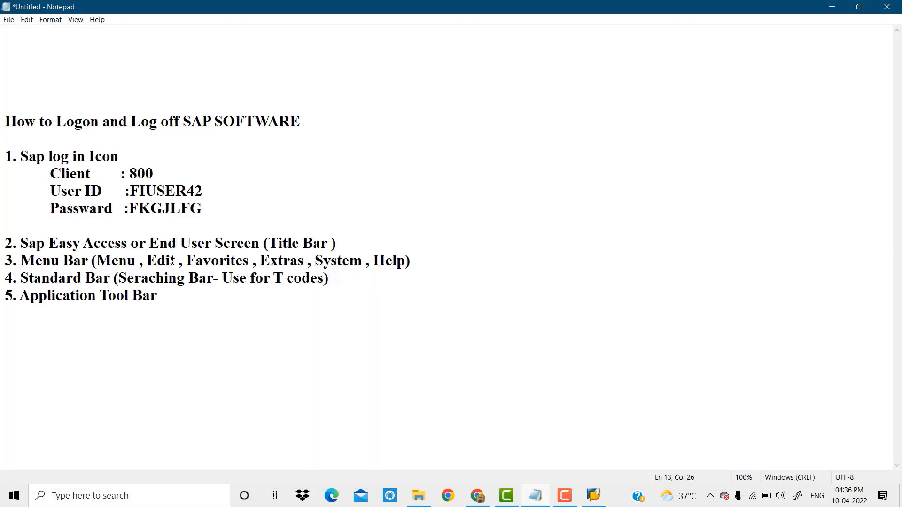
Step: Minimize the Notepad notes, close SAP Logon and place its desktop shortcut back below the SAP DATA file
left_click(832, 7)
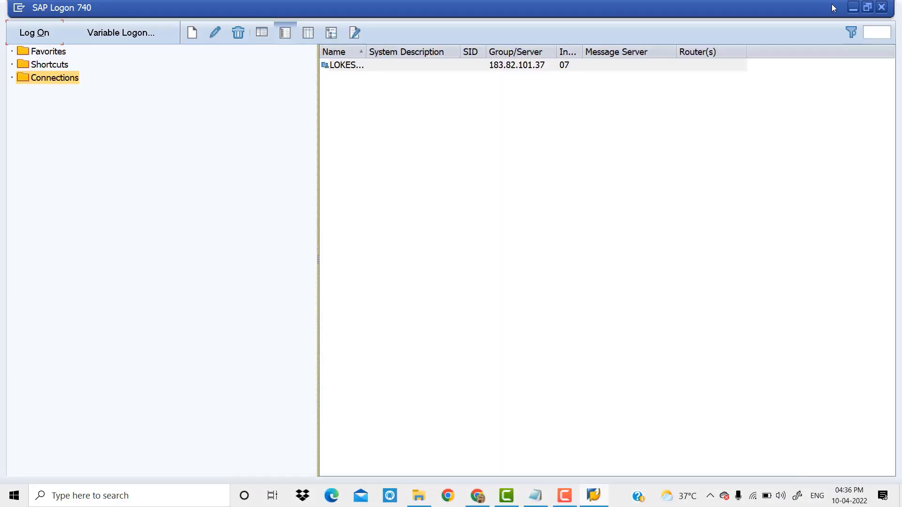
left_click(882, 8)
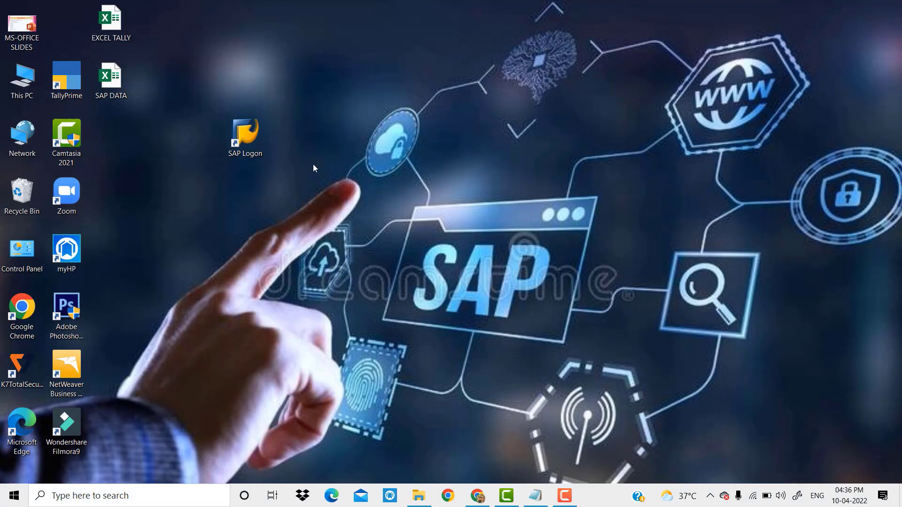
left_click_drag(124, 143, 121, 141)
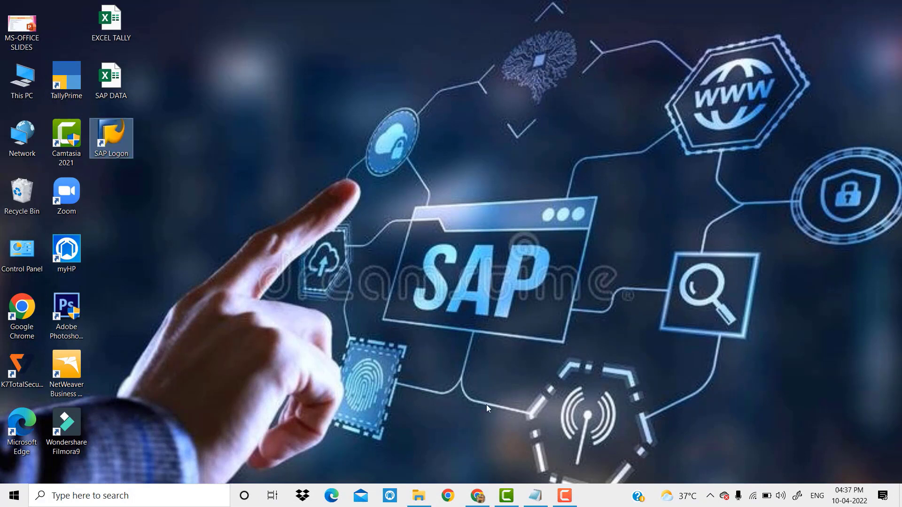
Step: Switch to Chrome to show the YouTube channel page
left_click(481, 501)
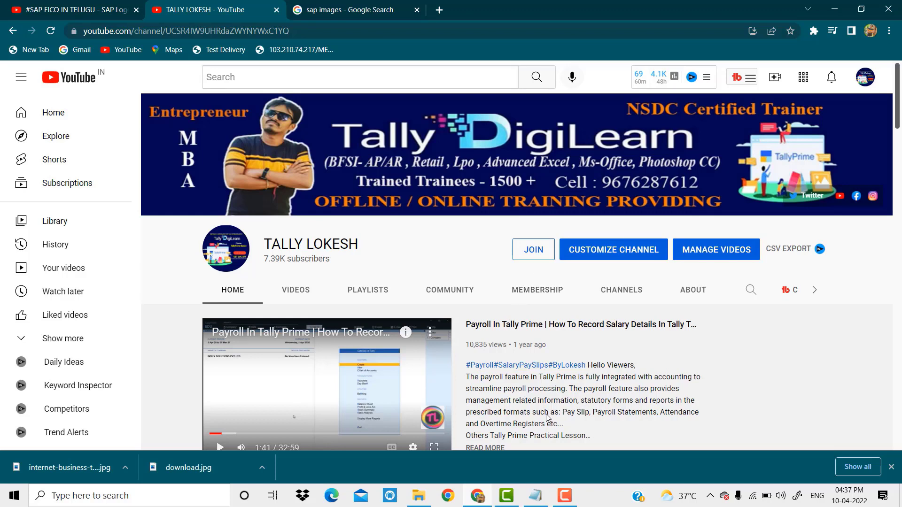
left_click(567, 498)
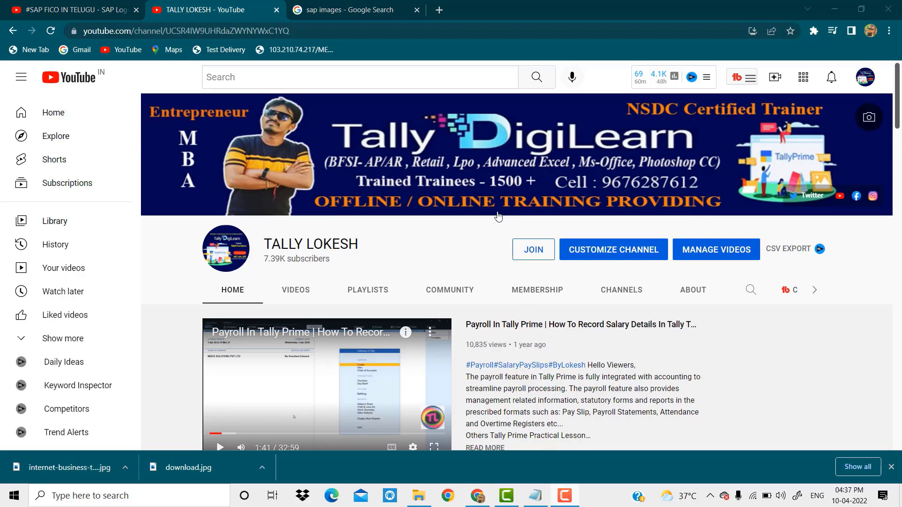